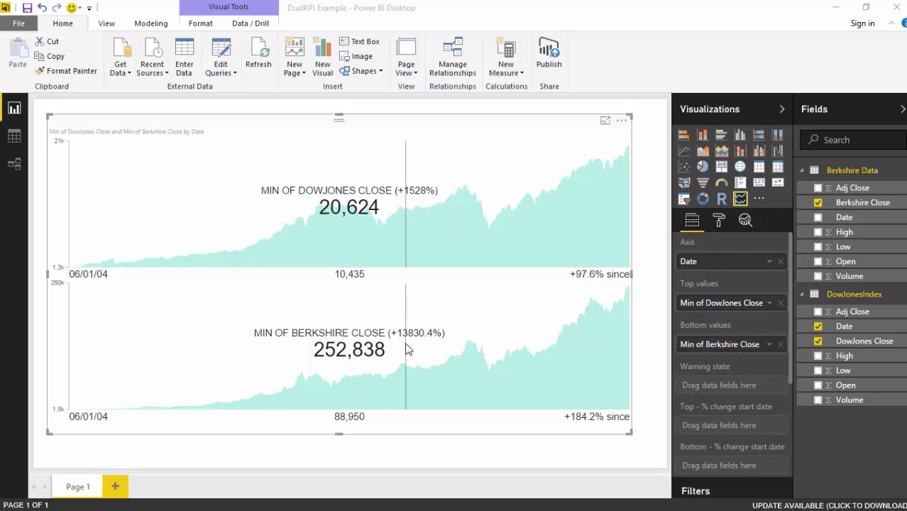
# Step: Review the finished Dual KPI, then check the ^DJI and BRK-A price pages and the visuals gallery in Chrome
pyautogui.moveTo(406, 348)
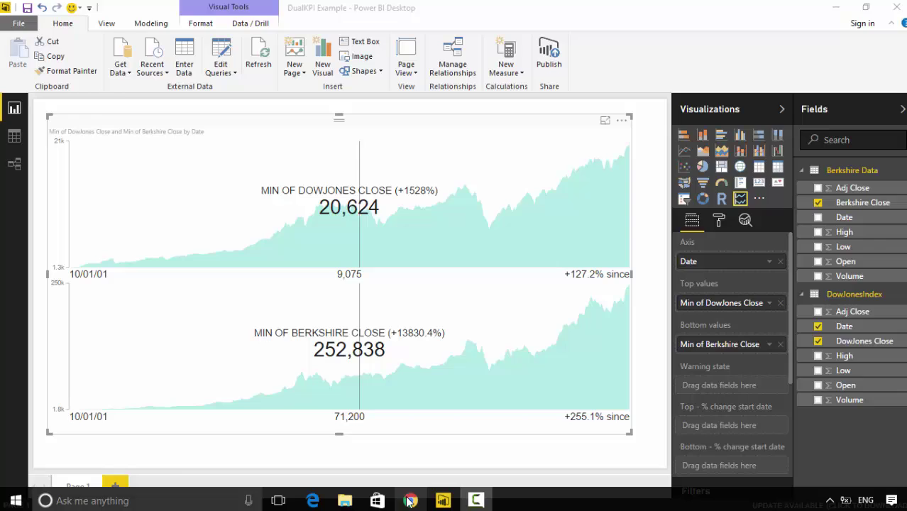
pyautogui.click(409, 501)
pyautogui.click(170, 8)
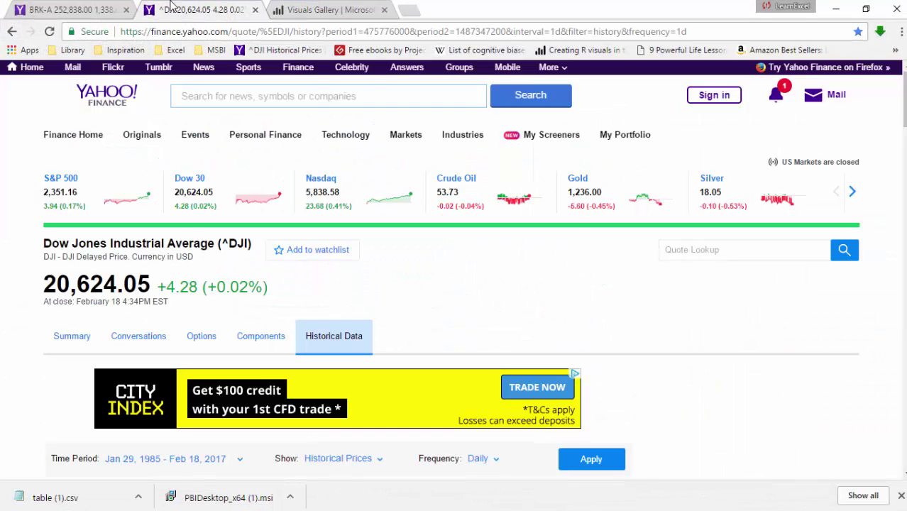
pyautogui.click(48, 7)
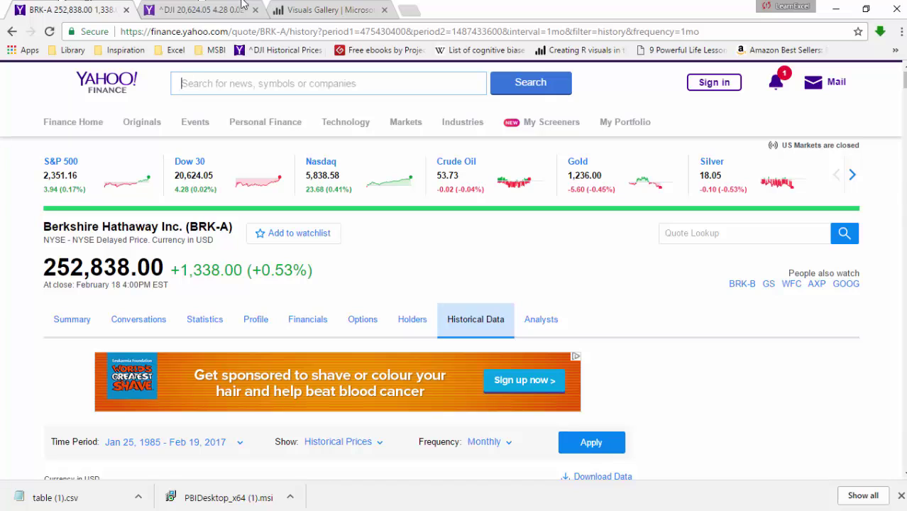
pyautogui.click(329, 7)
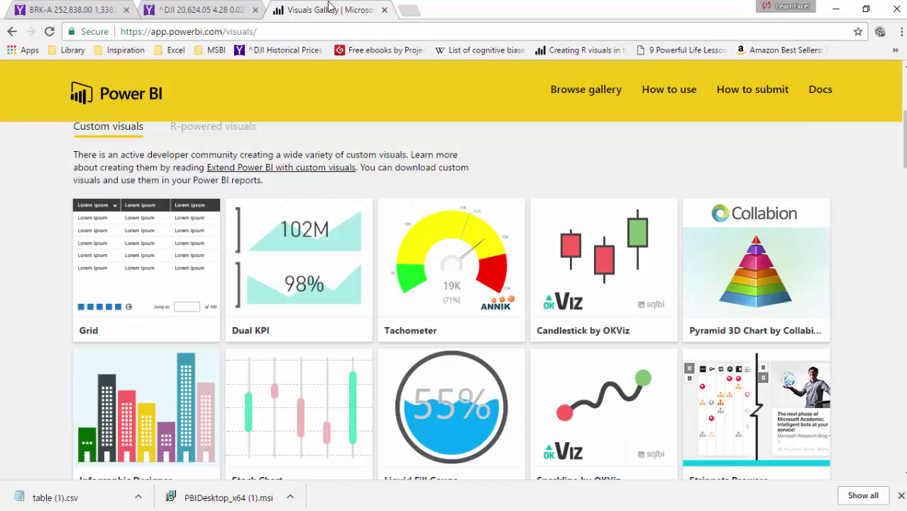
# Step: Add Page 2 with an empty Dual KPI visual stretched across most of the canvas
pyautogui.click(840, 10)
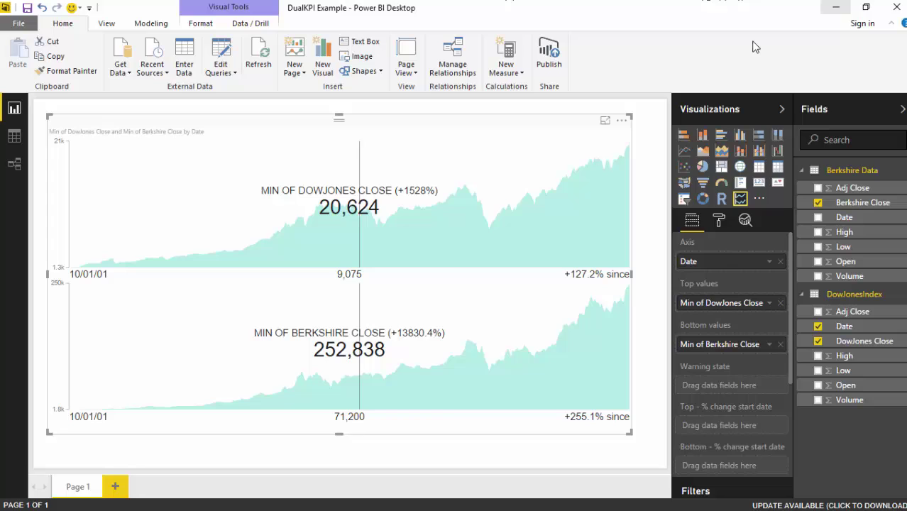
pyautogui.click(116, 487)
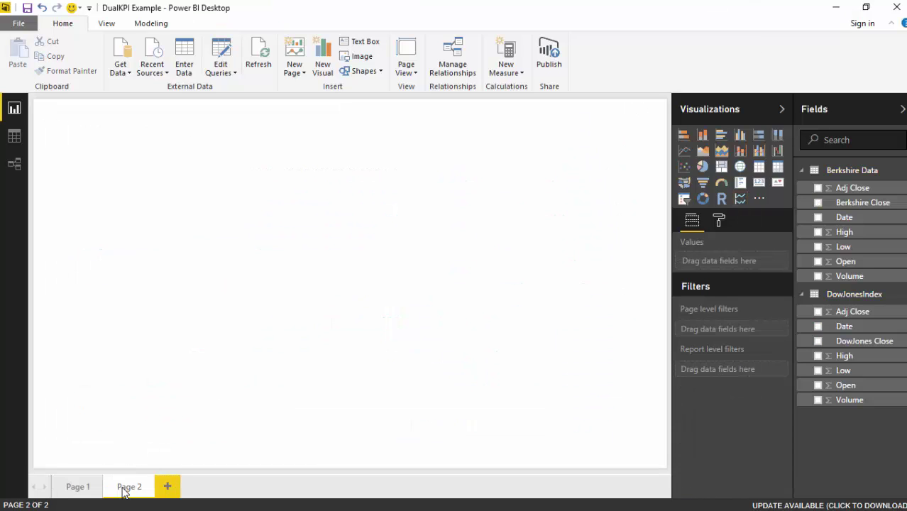
pyautogui.click(739, 202)
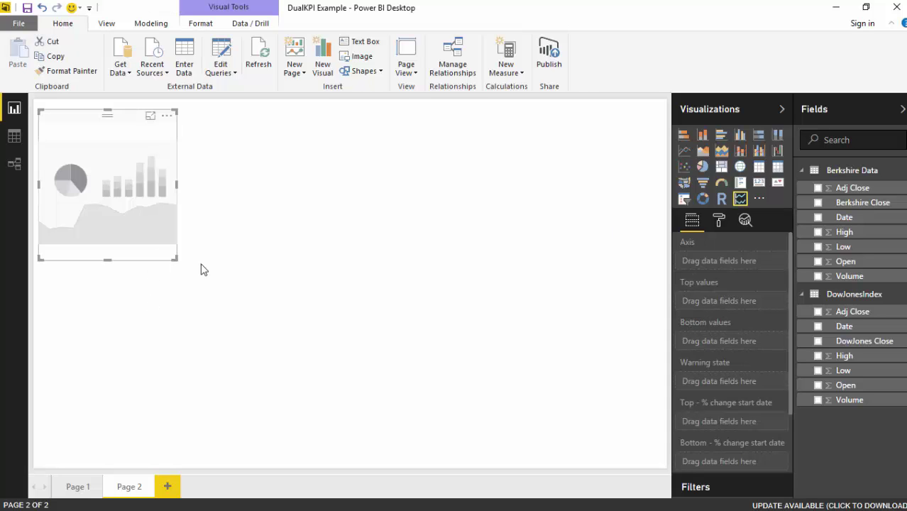
pyautogui.moveTo(176, 259); pyautogui.dragTo(616, 451)
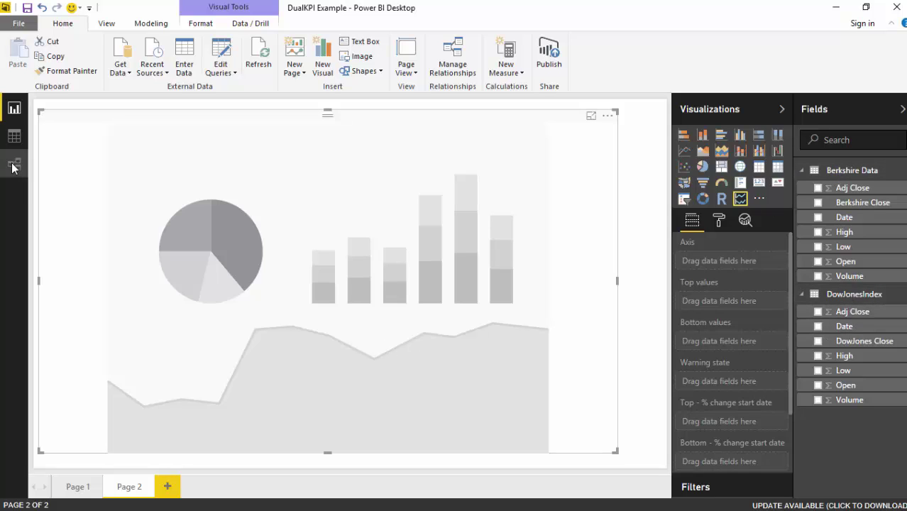
pyautogui.click(14, 138)
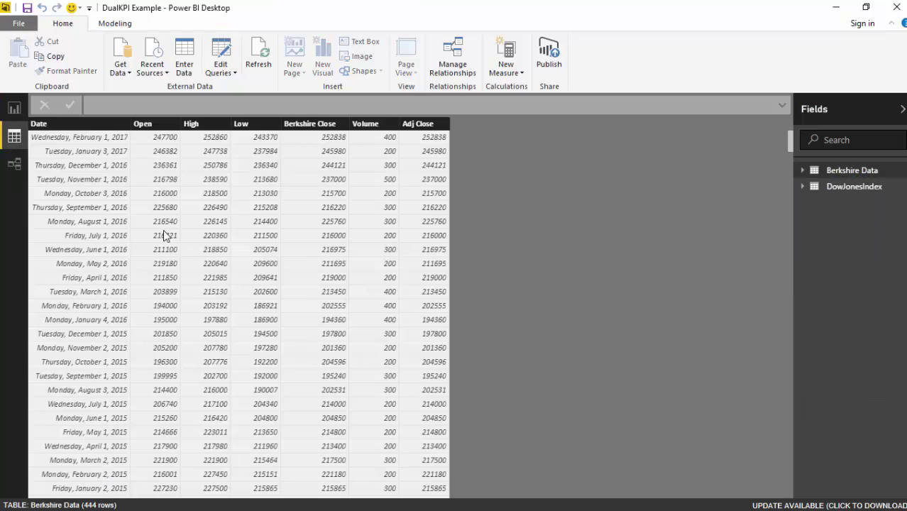
pyautogui.click(853, 188)
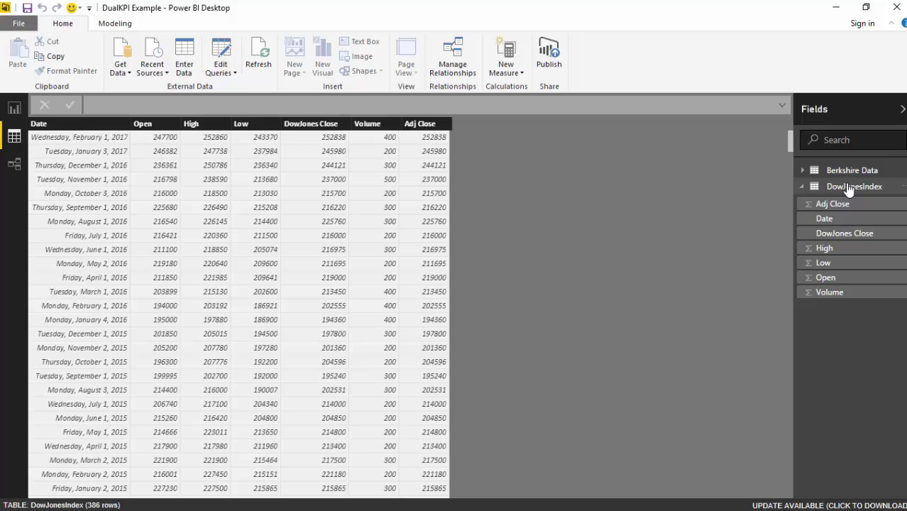
pyautogui.click(850, 186)
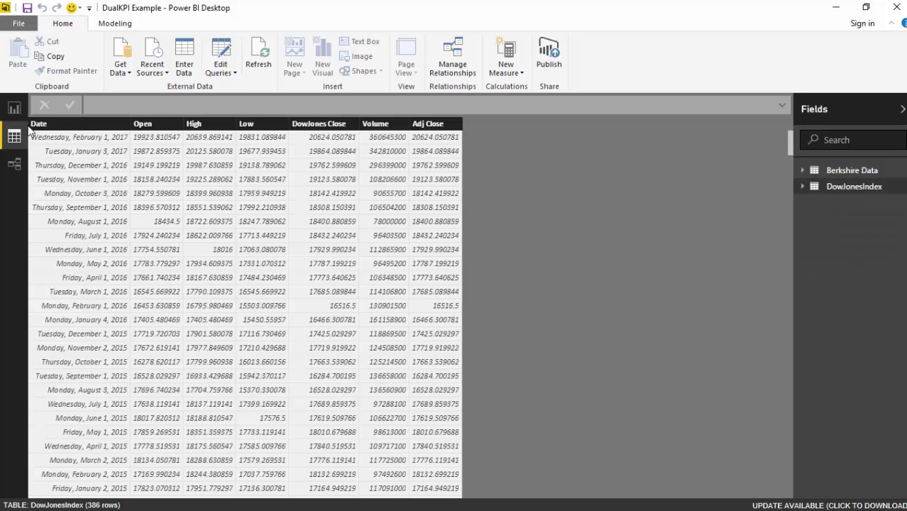
pyautogui.click(14, 108)
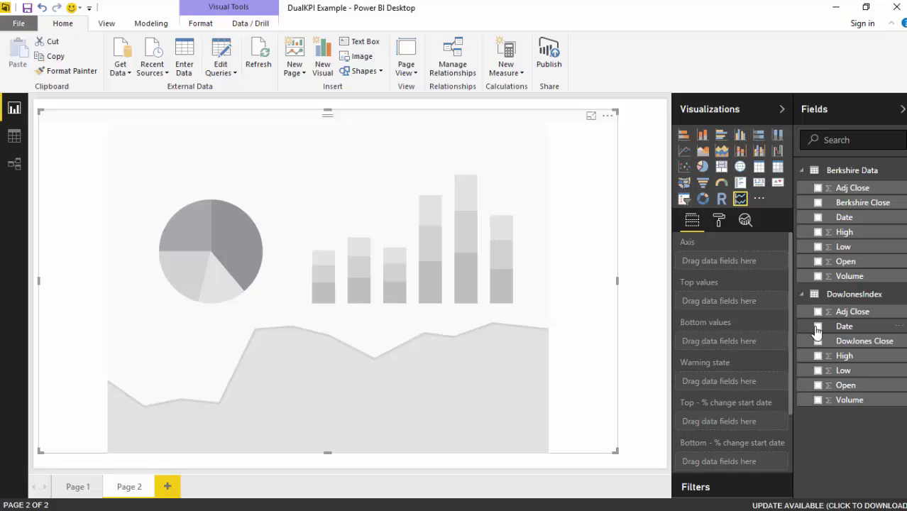
# Step: Assign Date to the axis, DowJones Close to top values and Berkshire Close to bottom values
pyautogui.moveTo(818, 330); pyautogui.dragTo(738, 269)
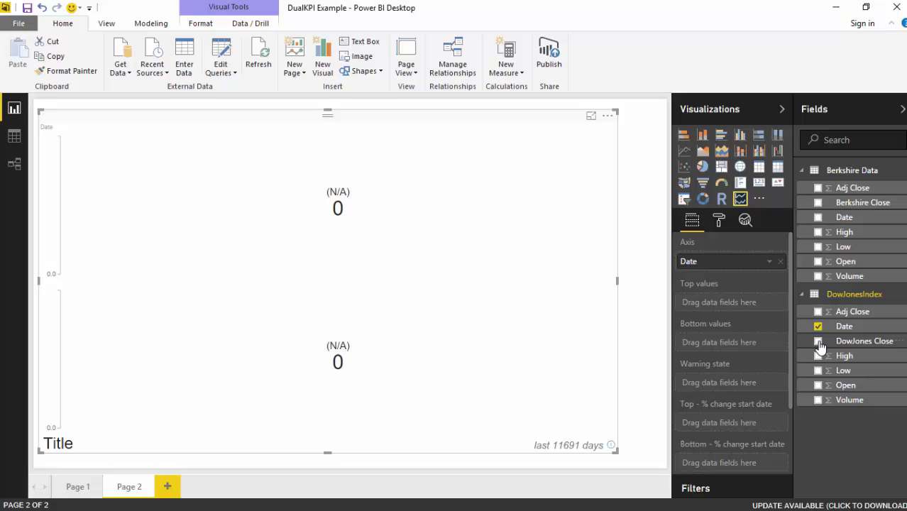
pyautogui.moveTo(820, 345); pyautogui.dragTo(718, 298)
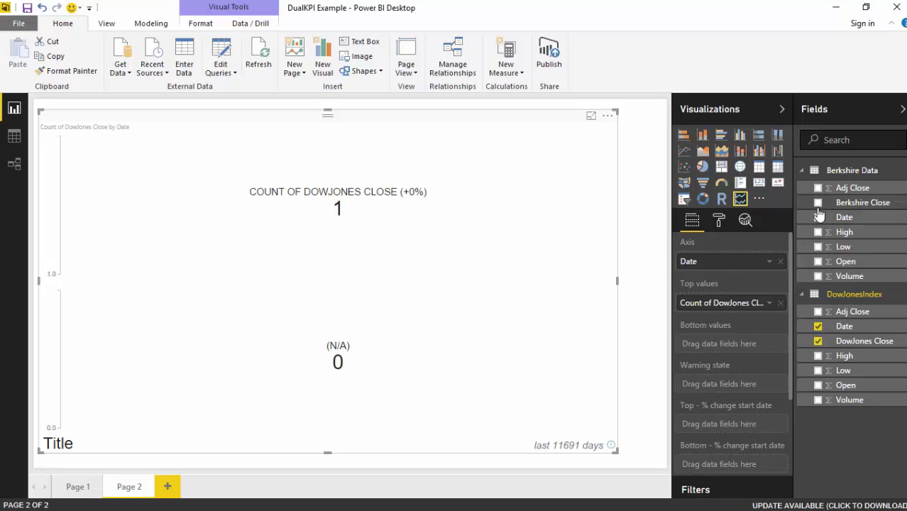
pyautogui.moveTo(818, 207); pyautogui.dragTo(703, 352)
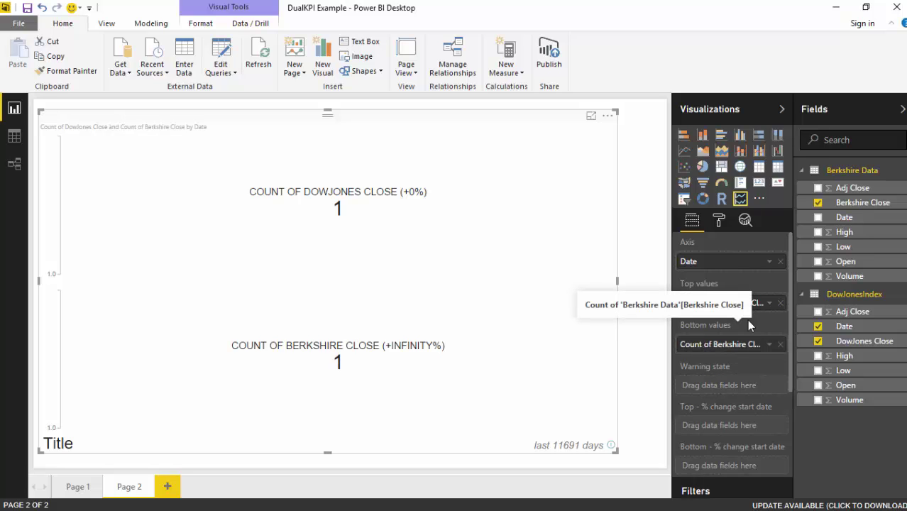
# Step: Change both DowJones Close and Berkshire Close aggregations from Count to Minimum
pyautogui.click(769, 304)
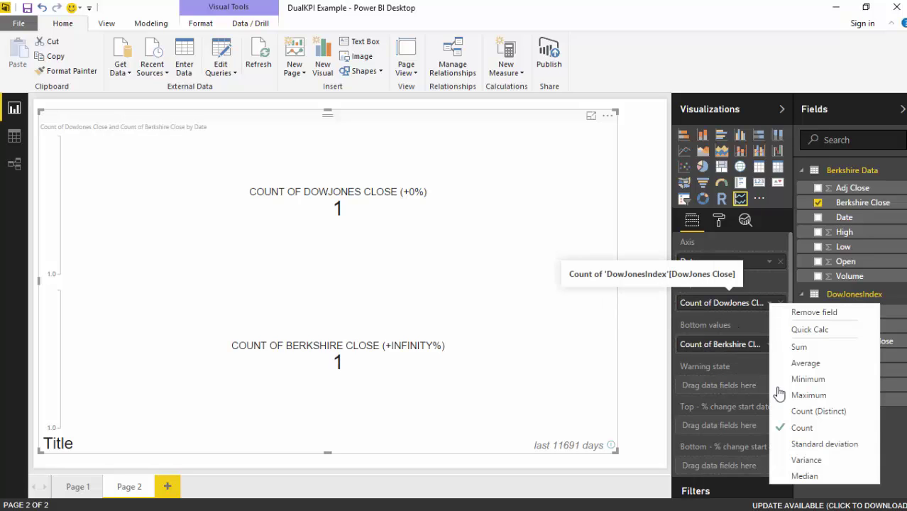
pyautogui.click(800, 382)
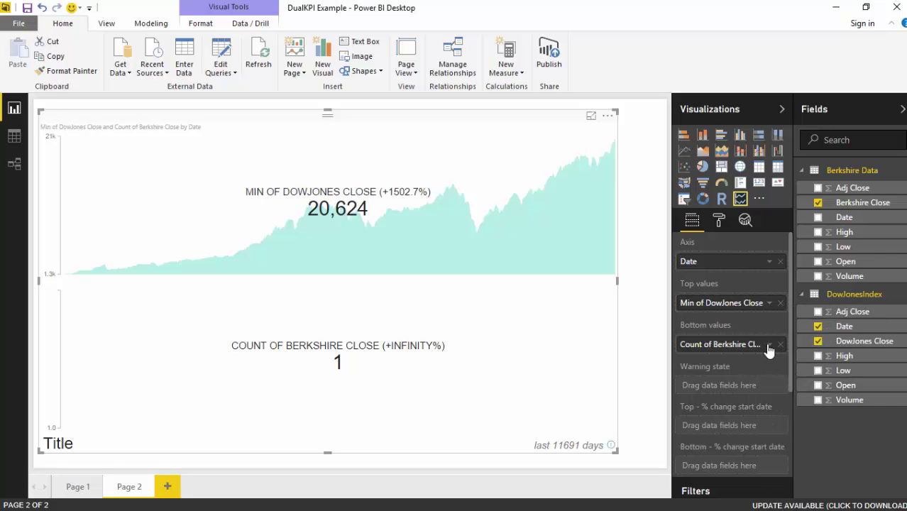
pyautogui.click(770, 346)
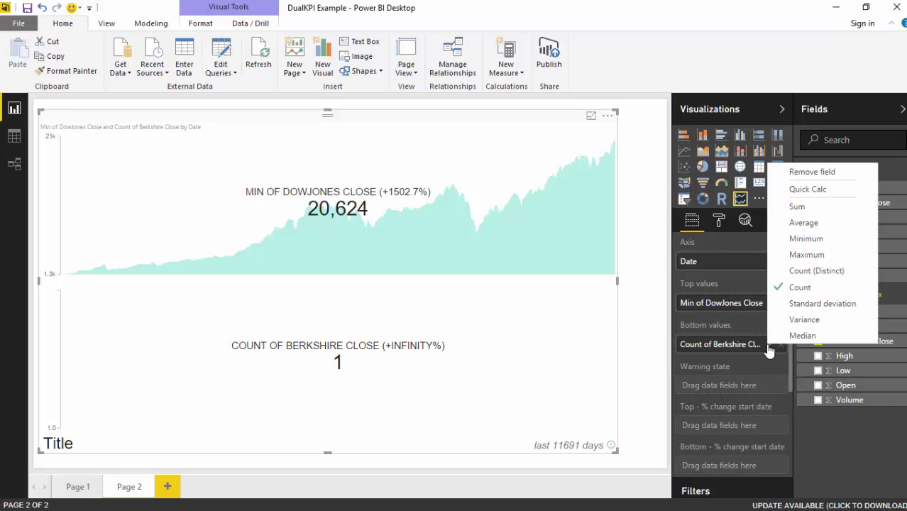
pyautogui.click(806, 239)
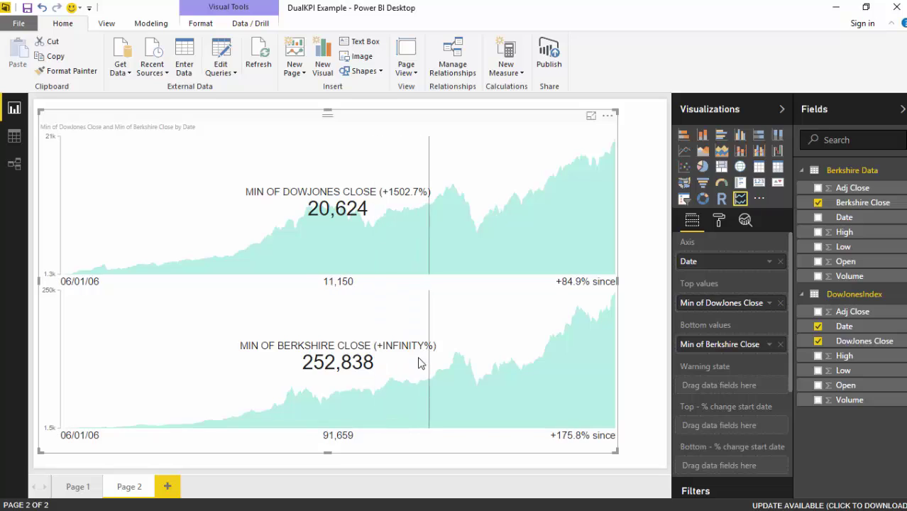
pyautogui.moveTo(386, 357)
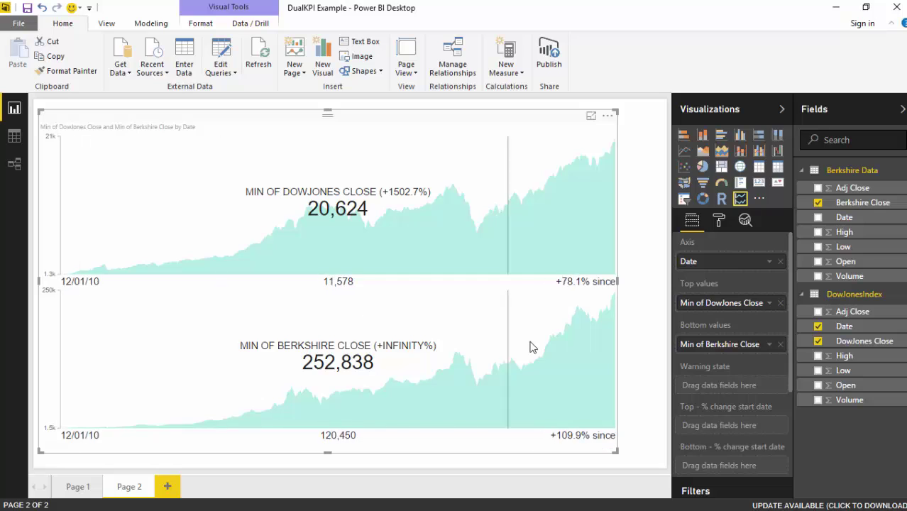
# Step: Add Date as a page-level filter using advanced filtering with the 'is after' condition
pyautogui.moveTo(789, 341); pyautogui.dragTo(786, 441)
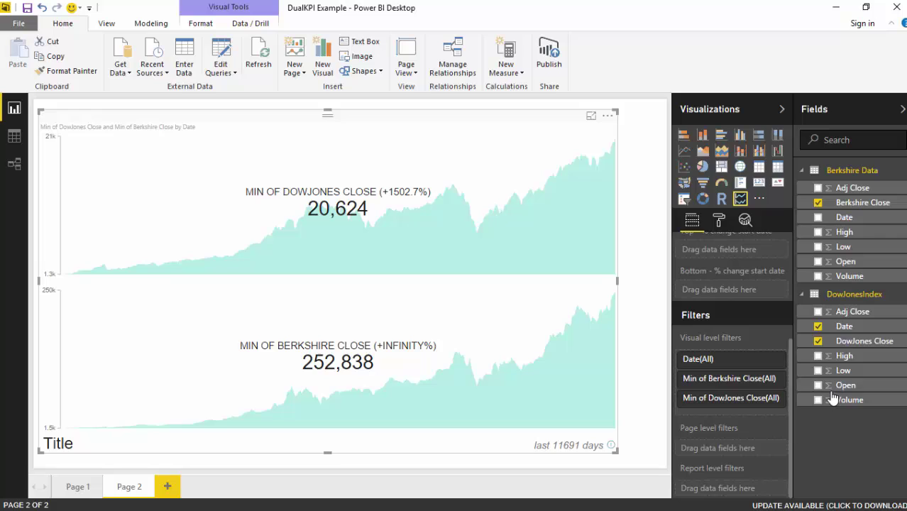
pyautogui.moveTo(840, 221); pyautogui.dragTo(721, 452)
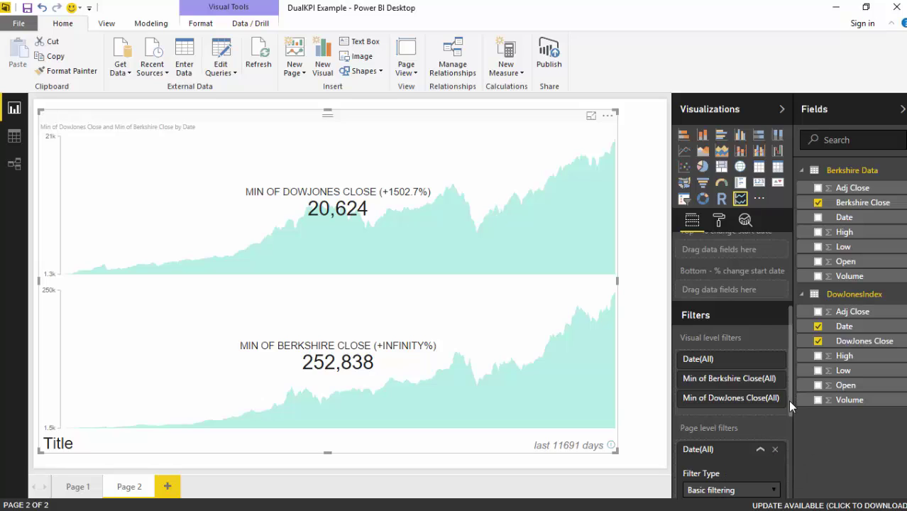
pyautogui.scroll(-3, 788, 399)
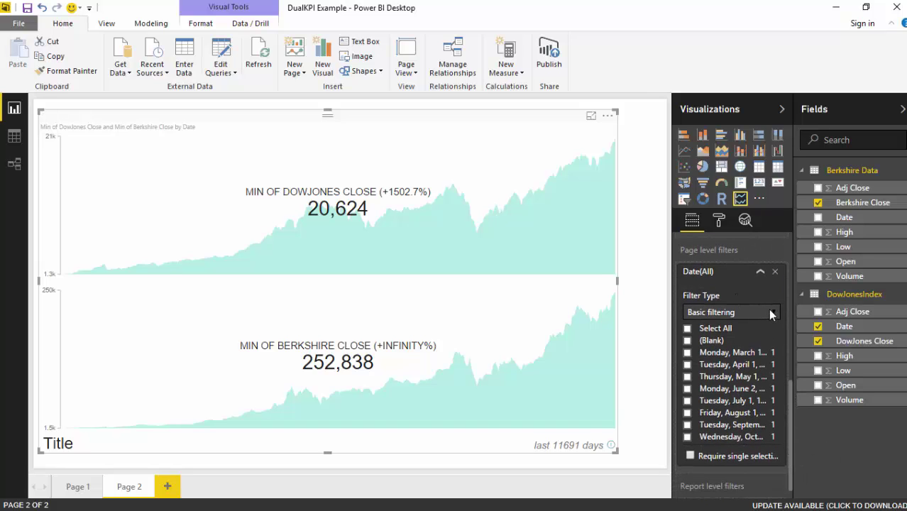
pyautogui.click(713, 312)
pyautogui.click(735, 328)
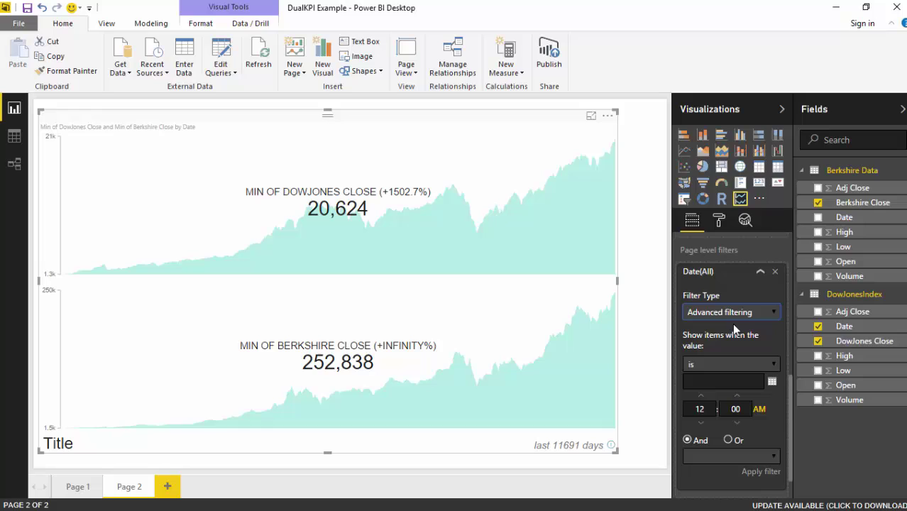
pyautogui.click(773, 364)
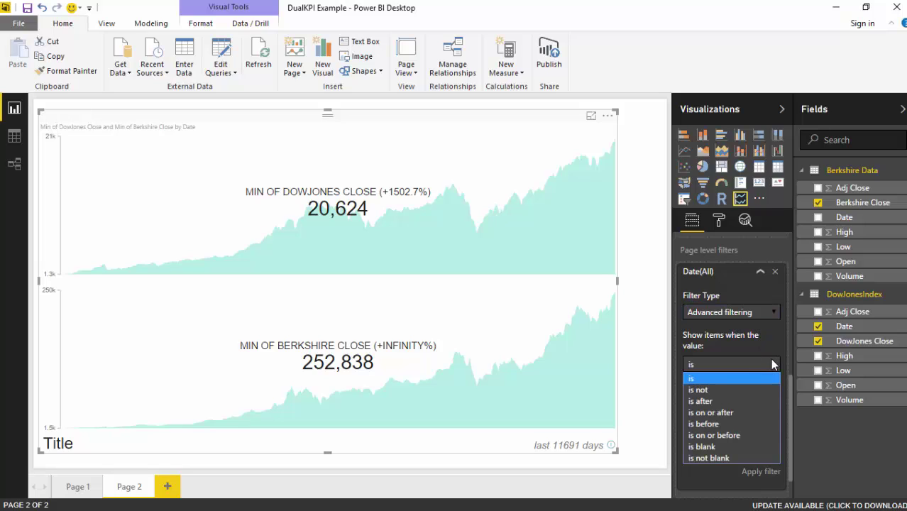
pyautogui.click(737, 401)
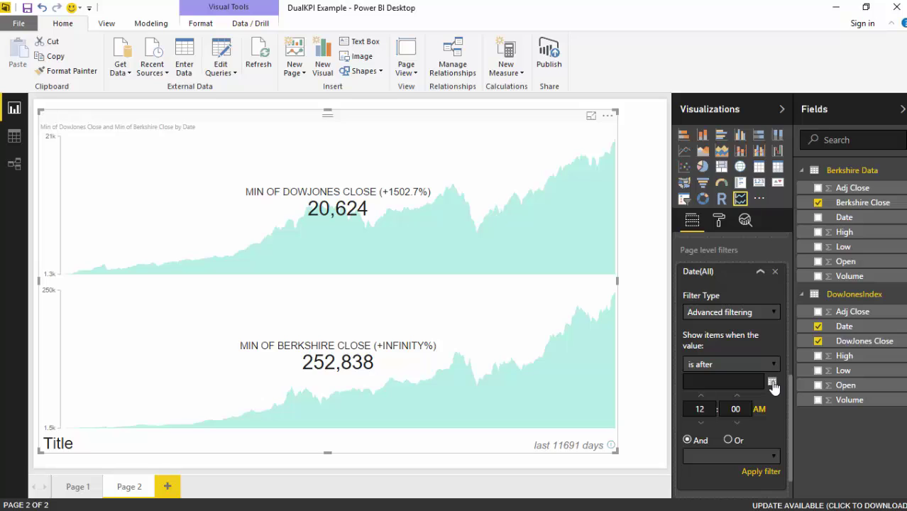
# Step: Set the filter date to March 1, 1985 and apply the filter
pyautogui.click(772, 383)
pyautogui.click(710, 264)
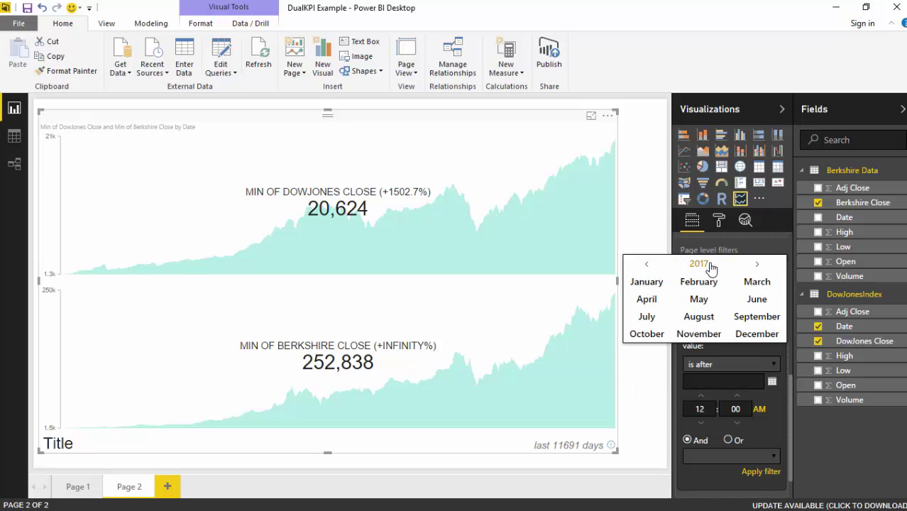
pyautogui.click(711, 264)
pyautogui.click(640, 266)
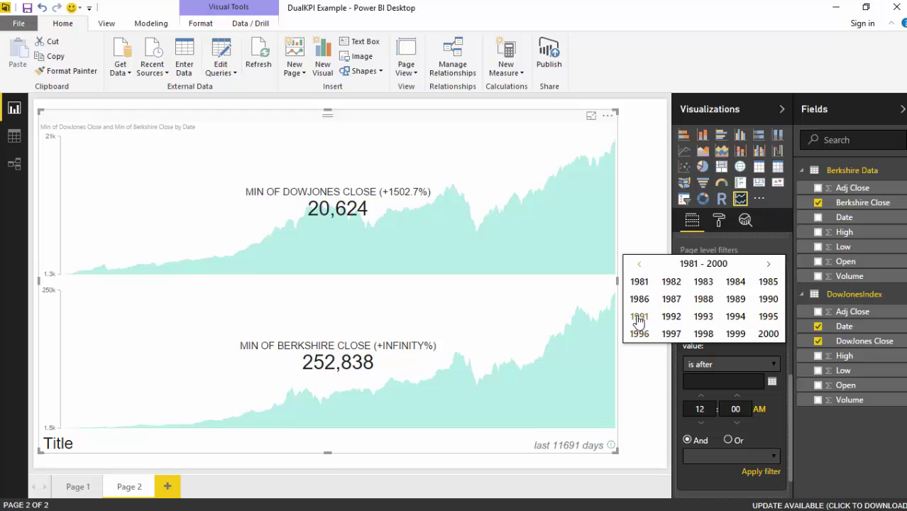
pyautogui.click(767, 282)
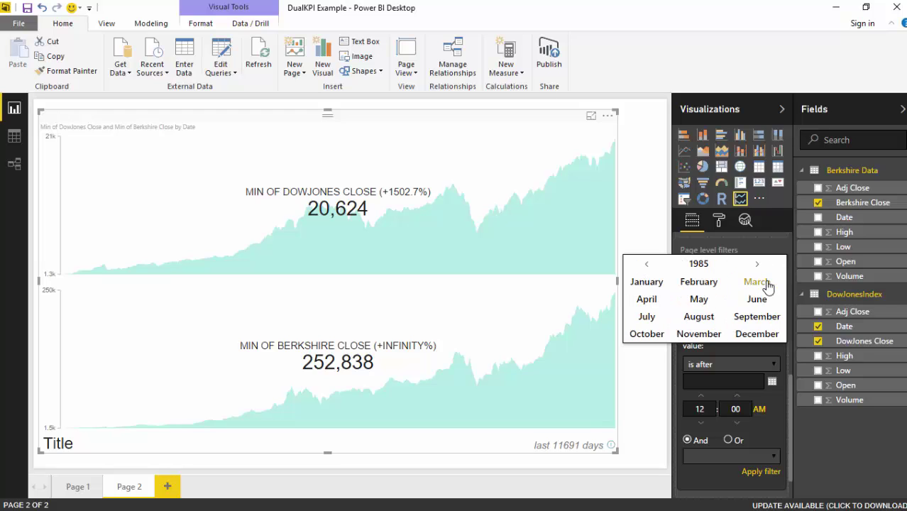
pyautogui.click(758, 283)
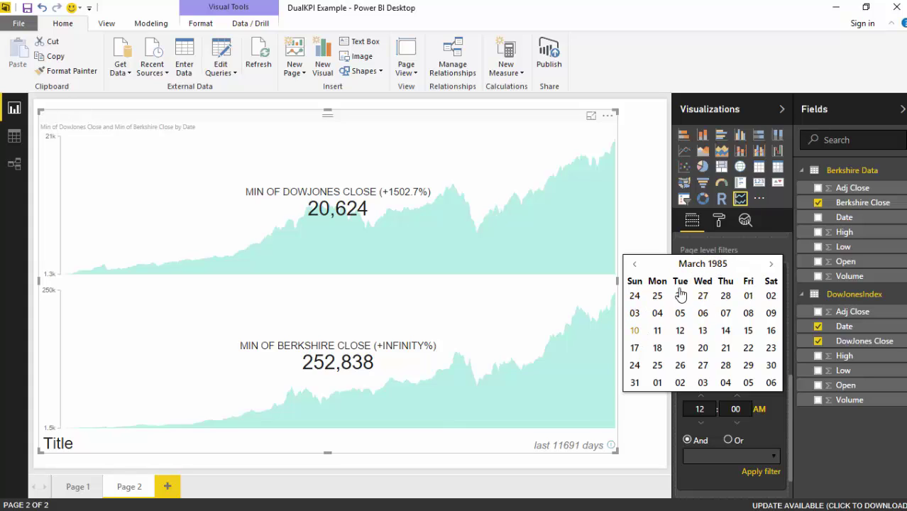
pyautogui.click(748, 297)
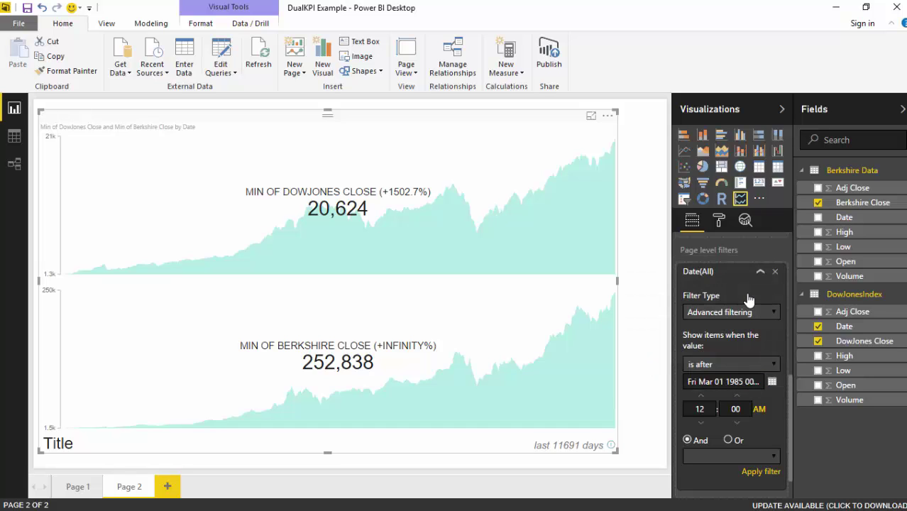
pyautogui.click(761, 472)
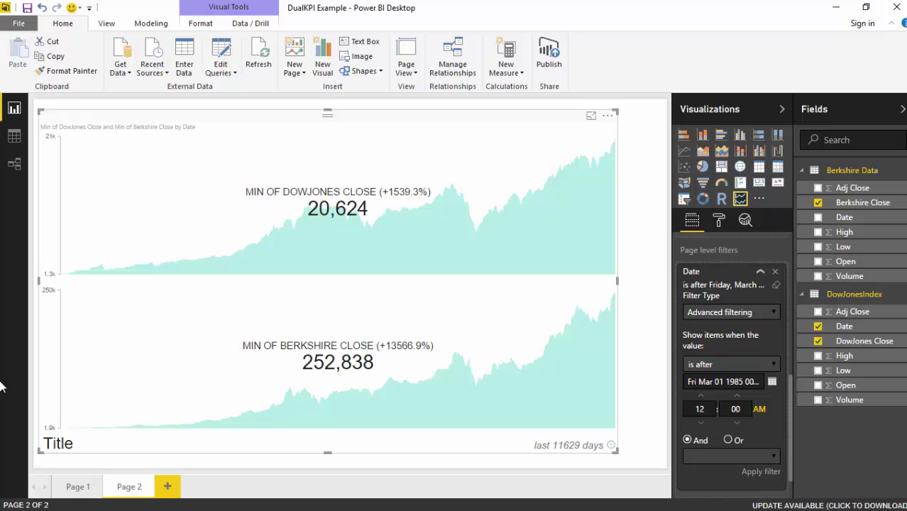
pyautogui.moveTo(64, 380)
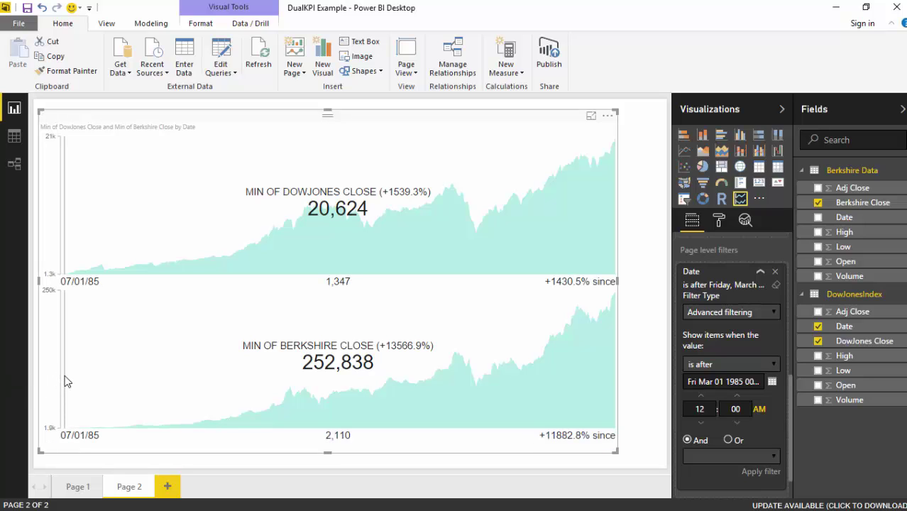